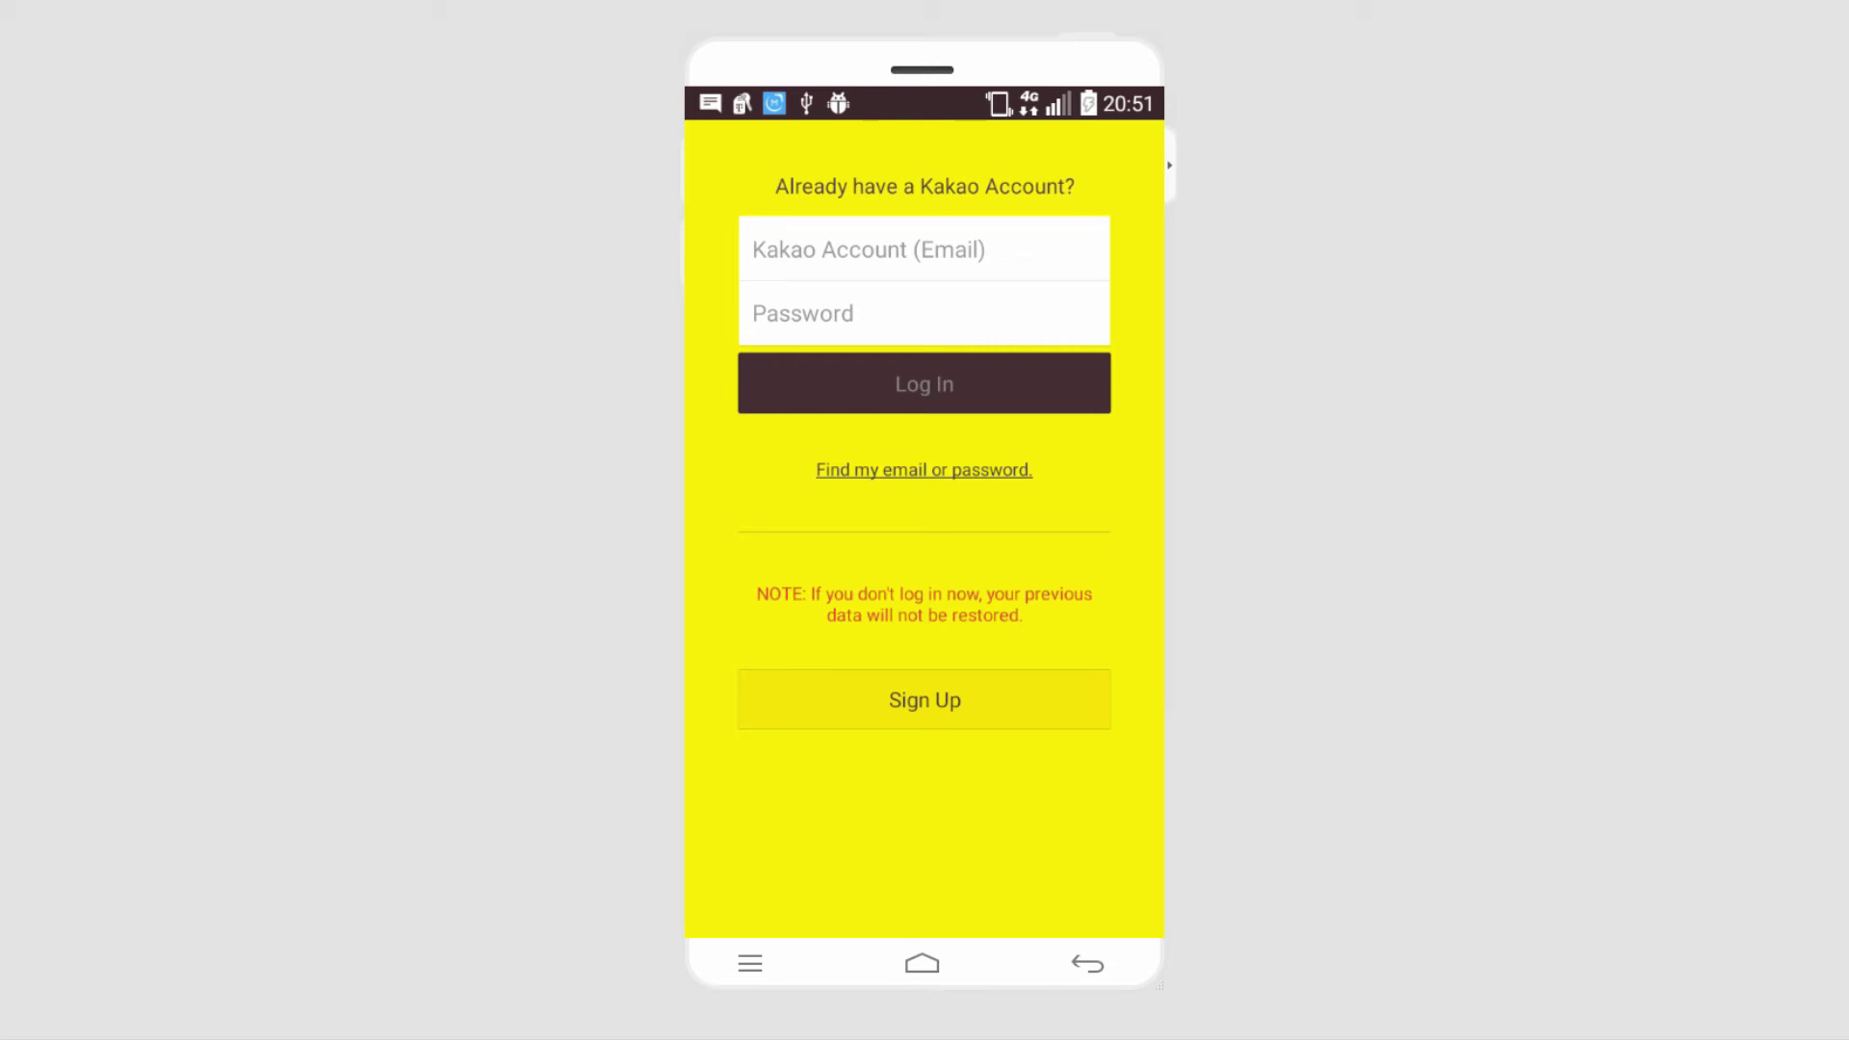
pyautogui.press('Escape')
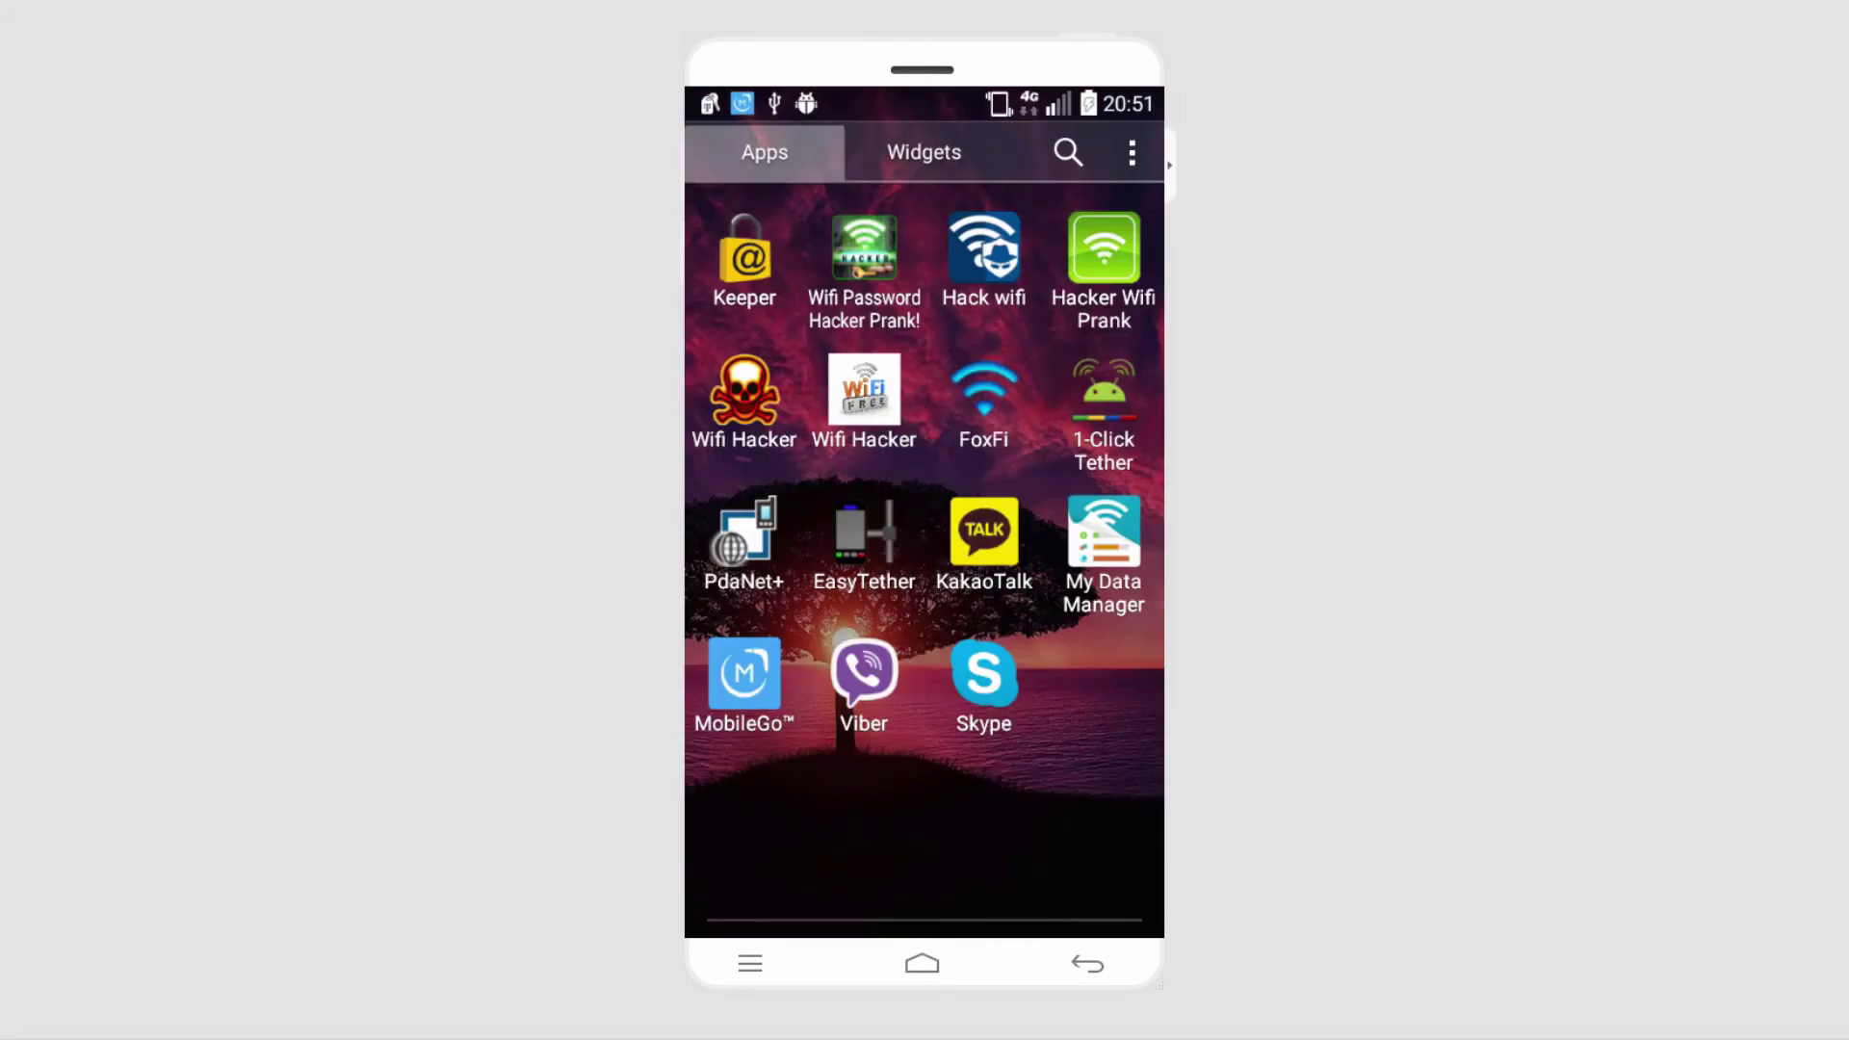